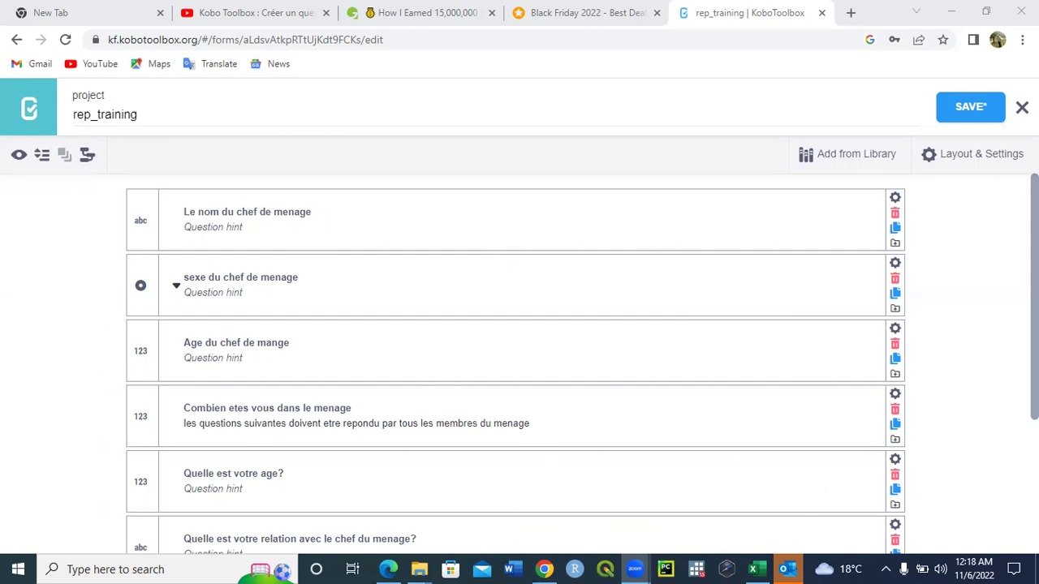
- Group the age, relation, education and marital-status questions into a new group
scroll(740, 459, "down", 2)
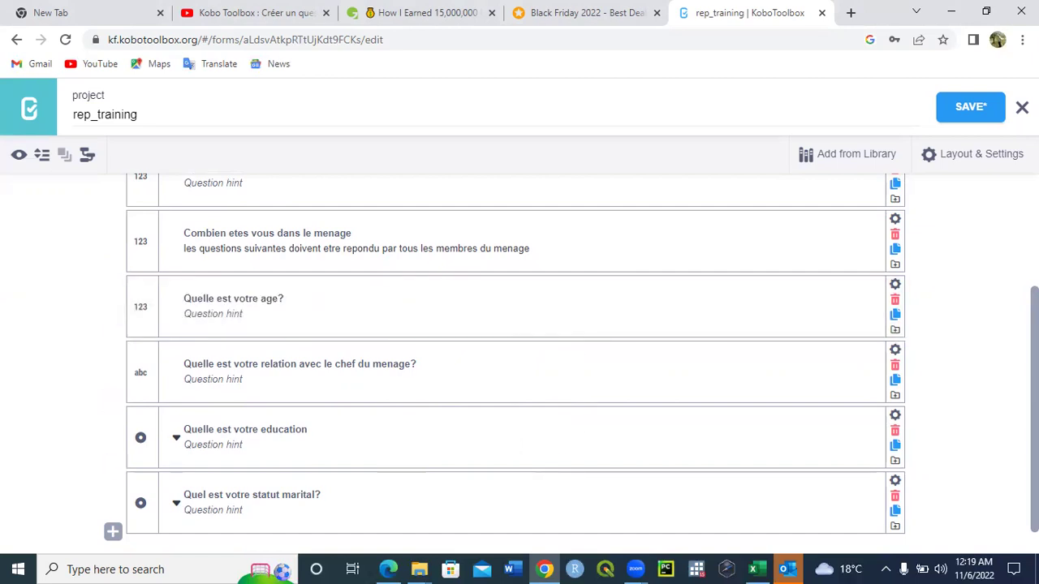
scroll(516, 364, "up", 1)
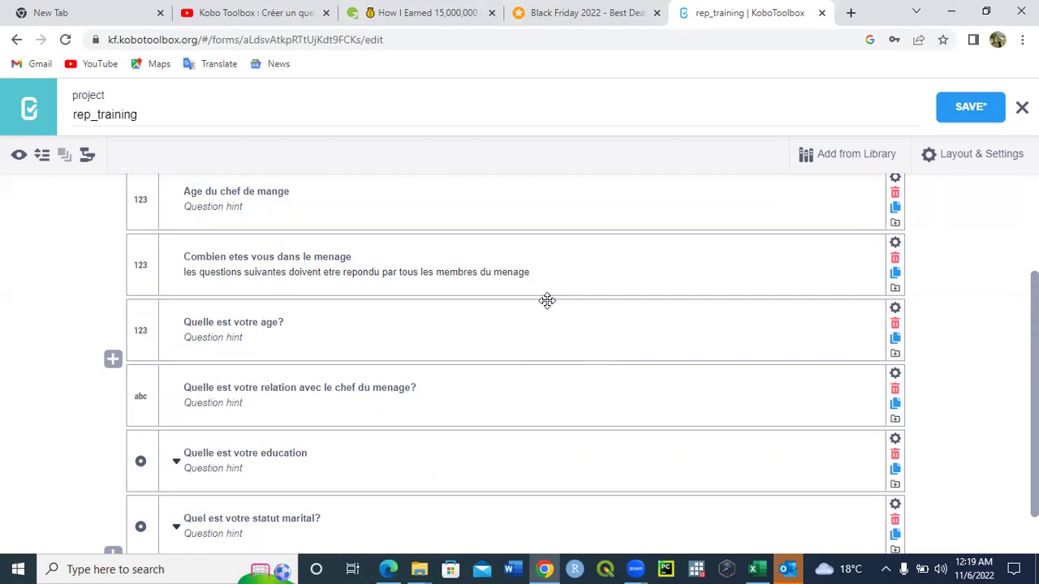
left_click(547, 301)
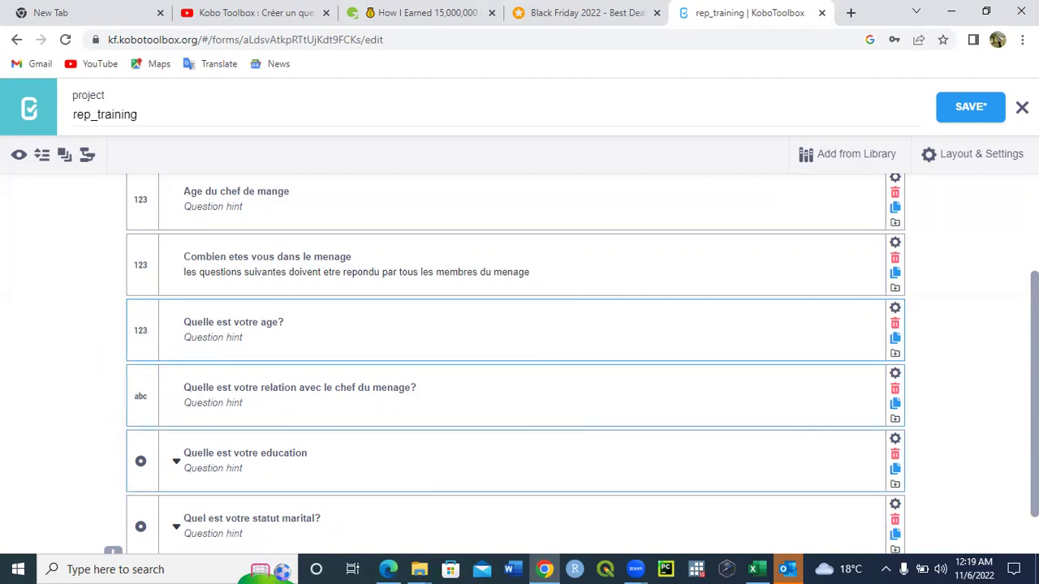
scroll(867, 468, "down", 1)
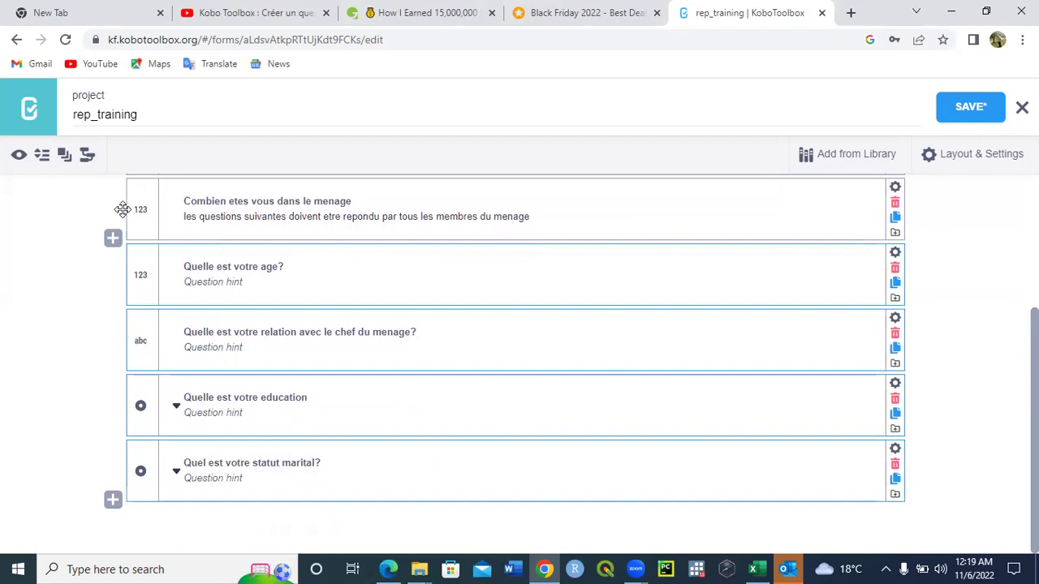
left_click(65, 156)
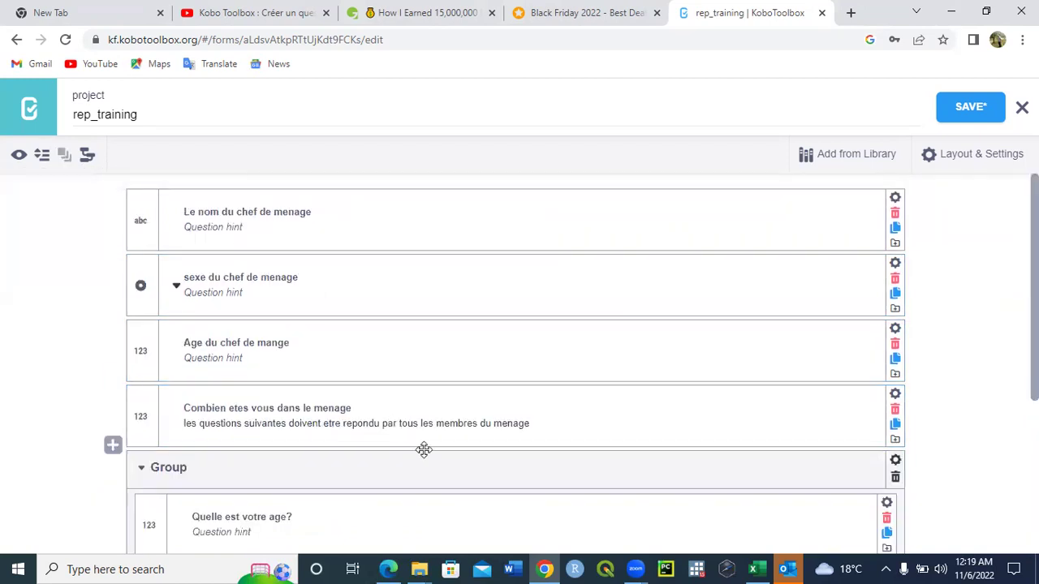
- Scroll to the new member-question group and open its settings
scroll(946, 413, "down", 2)
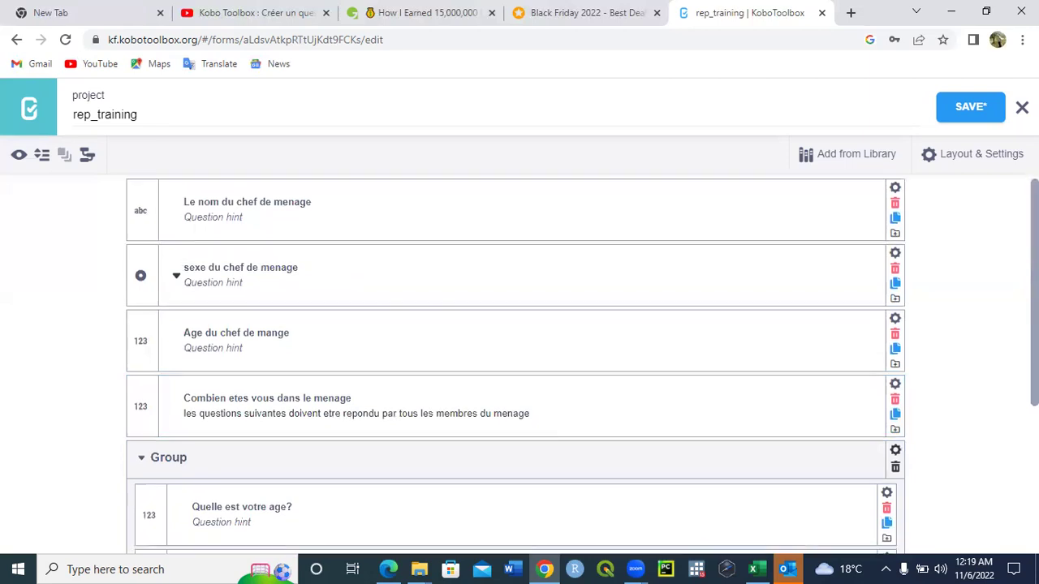
scroll(519, 365, "down", 1)
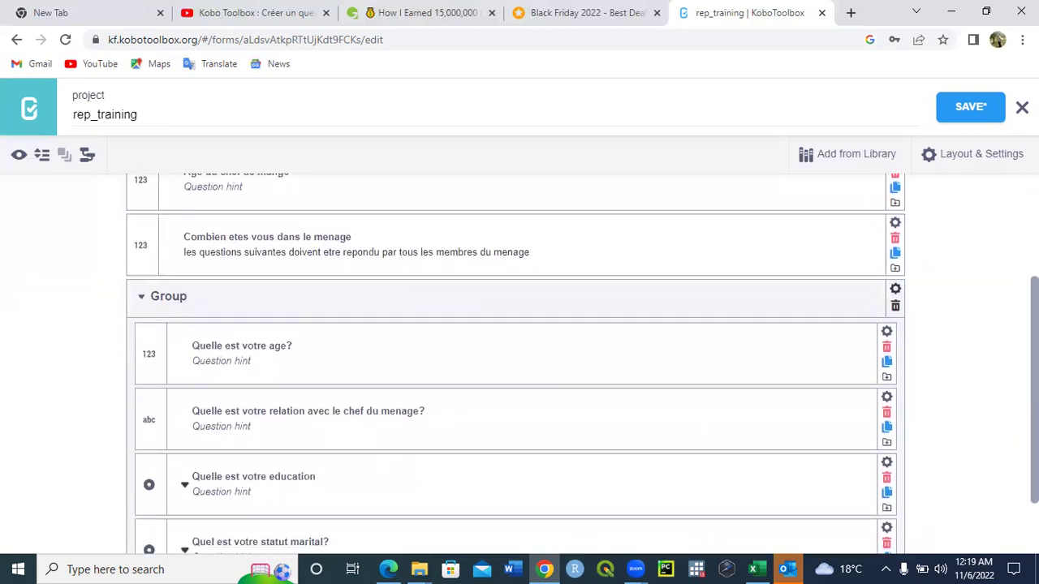
scroll(520, 365, "down", 1)
scroll(519, 365, "up", 1)
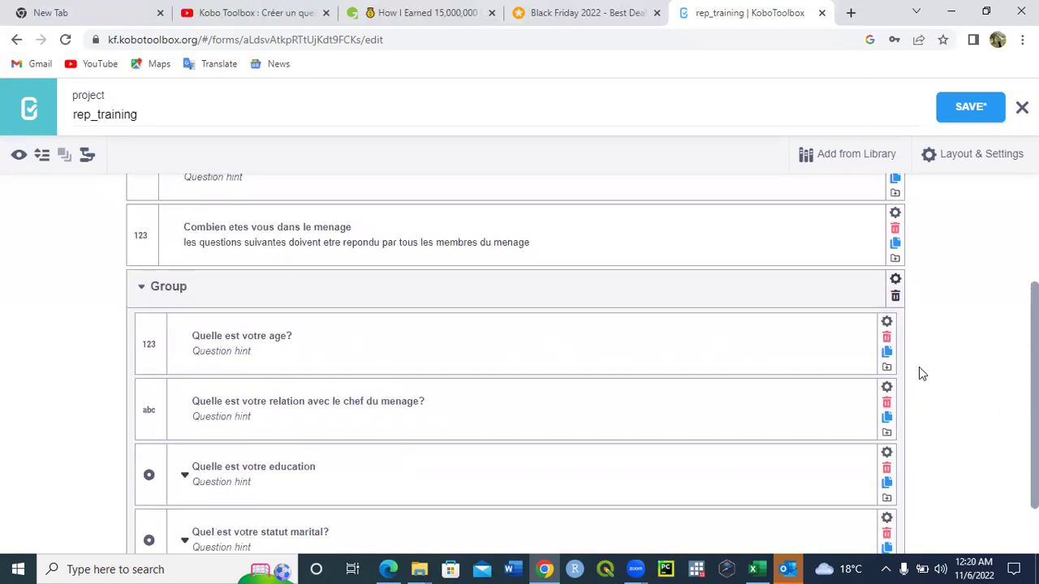
left_click(895, 281)
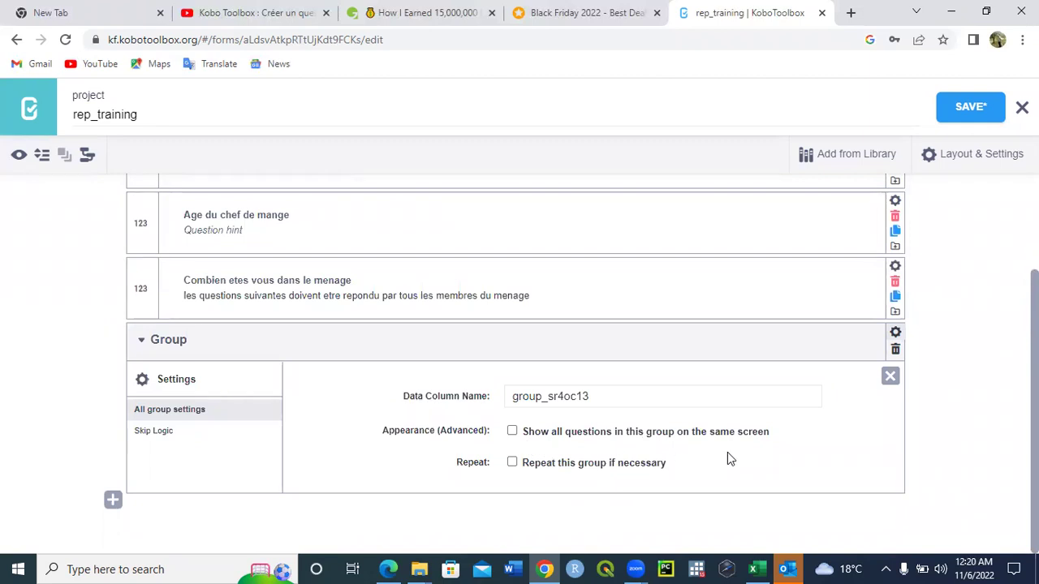
- Set the group to 'Repeat this group if necessary' and save the form
left_click(512, 463)
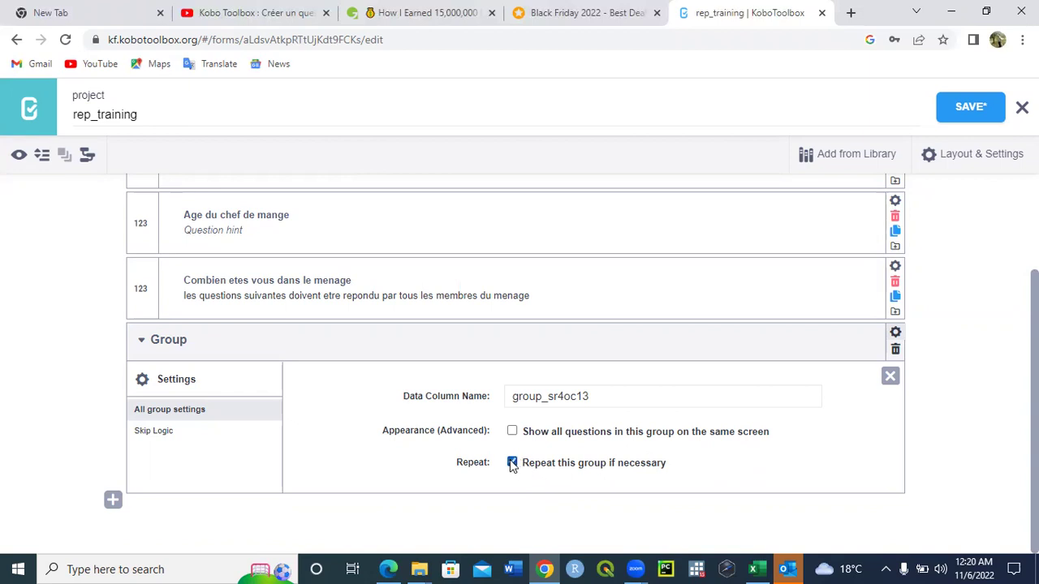
left_click(894, 333)
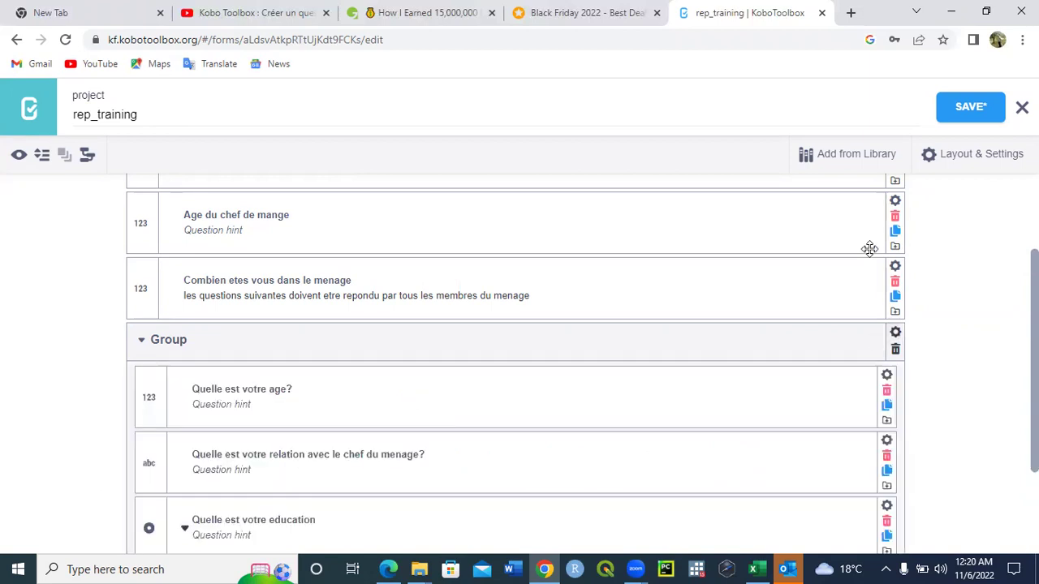
left_click(959, 112)
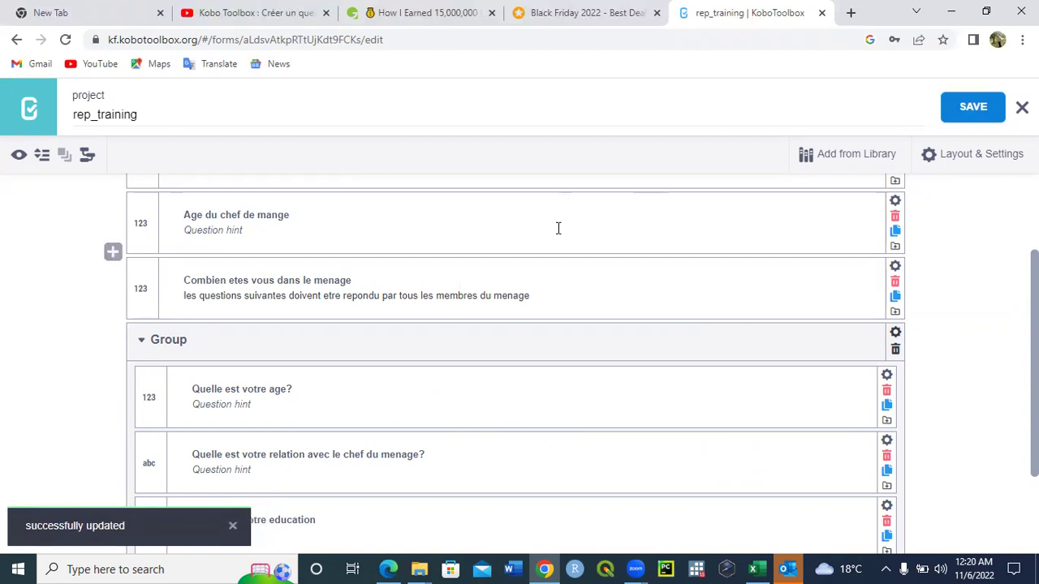
- In Form Preview, enter NAZ as the household head's name
left_click(19, 155)
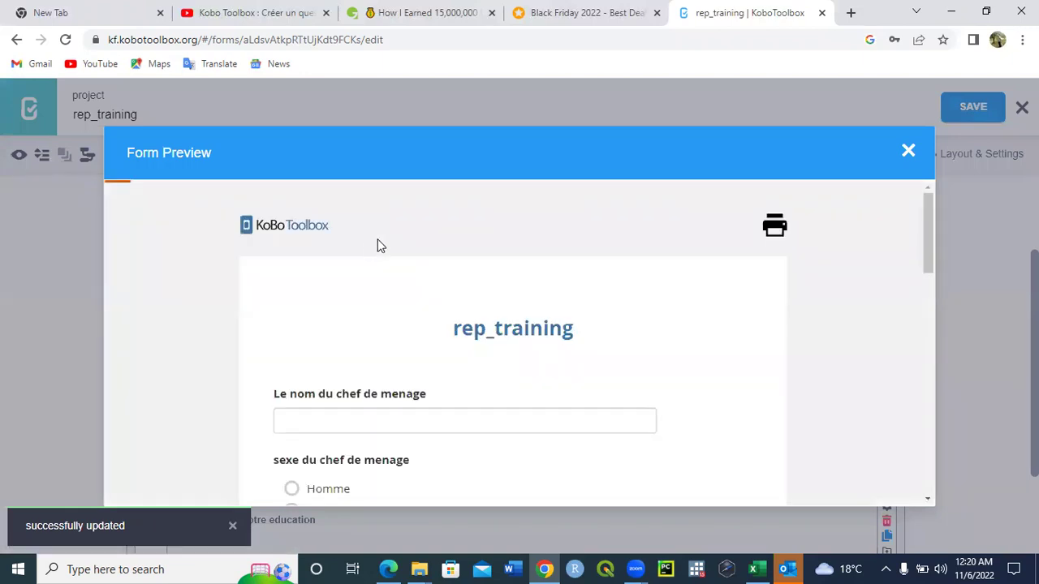
left_click_drag(934, 232, 933, 267)
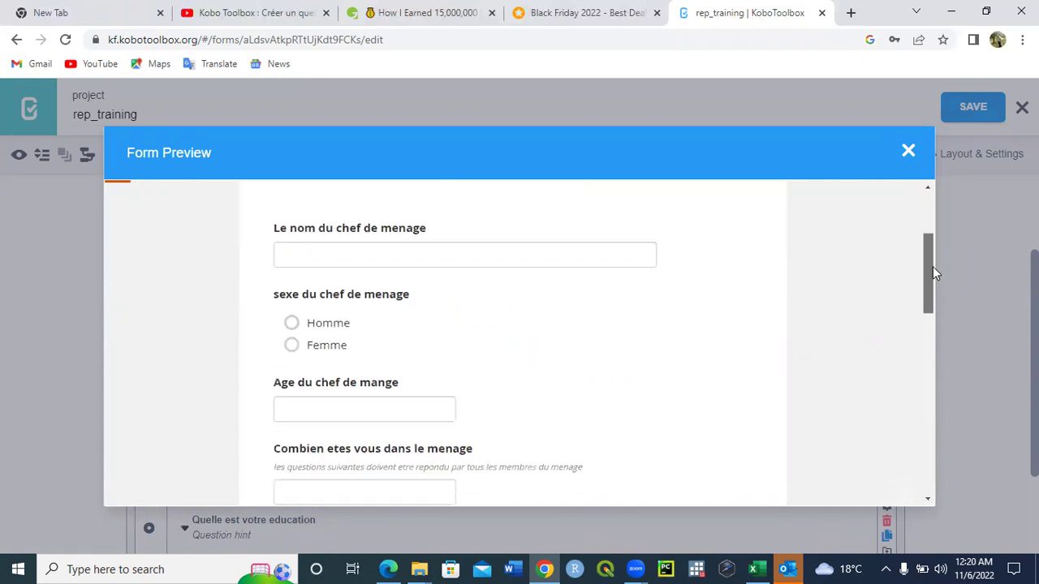
left_click(561, 252)
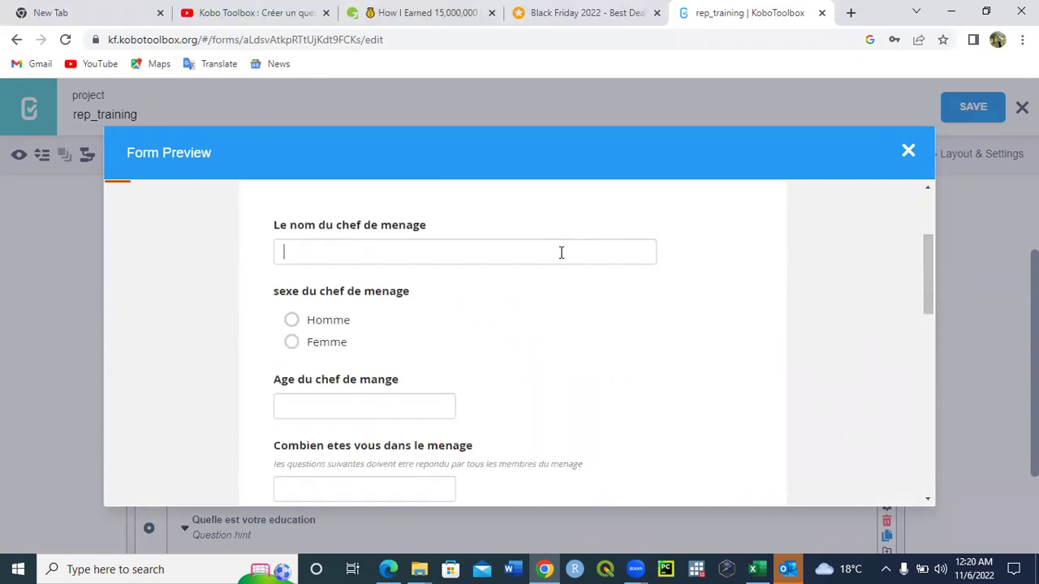
type("a")
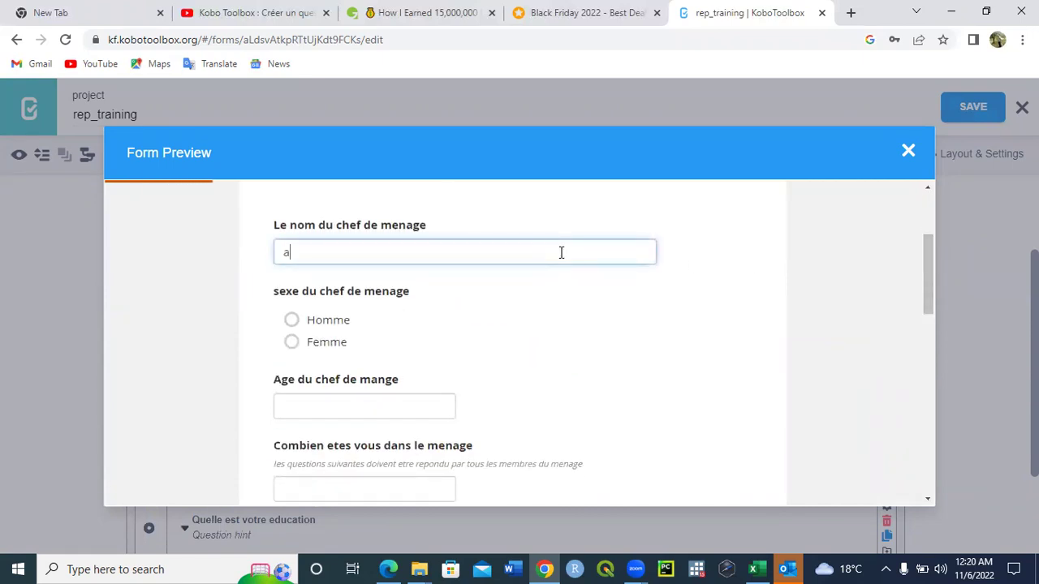
key("BackSpace")
type("na")
key("BackSpace")
key("BackSpace")
type("NAZ")
- Choose Homme for the head's sex and scroll down to the member group
left_click(290, 320)
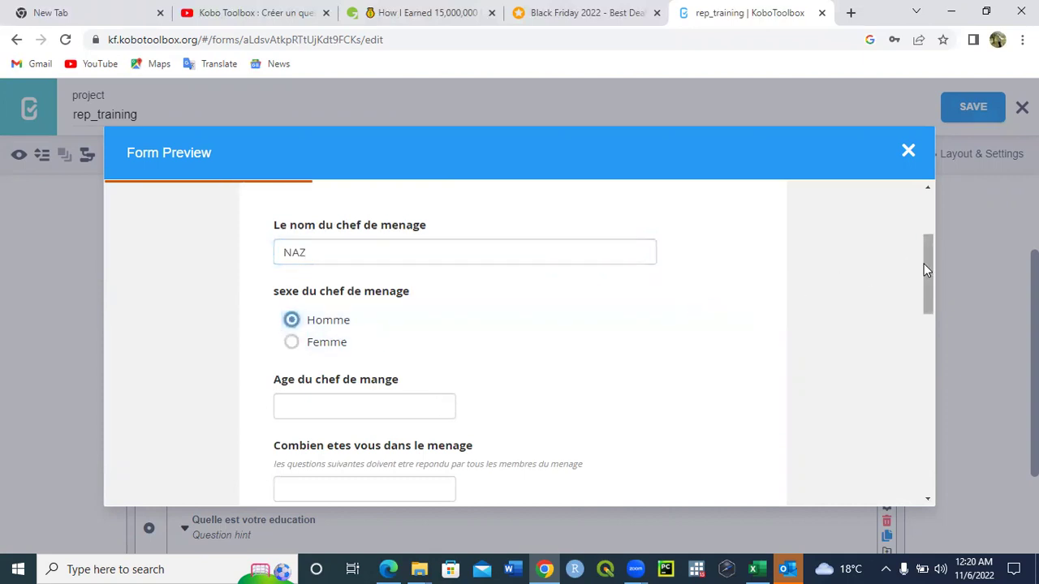
left_click_drag(926, 269, 927, 284)
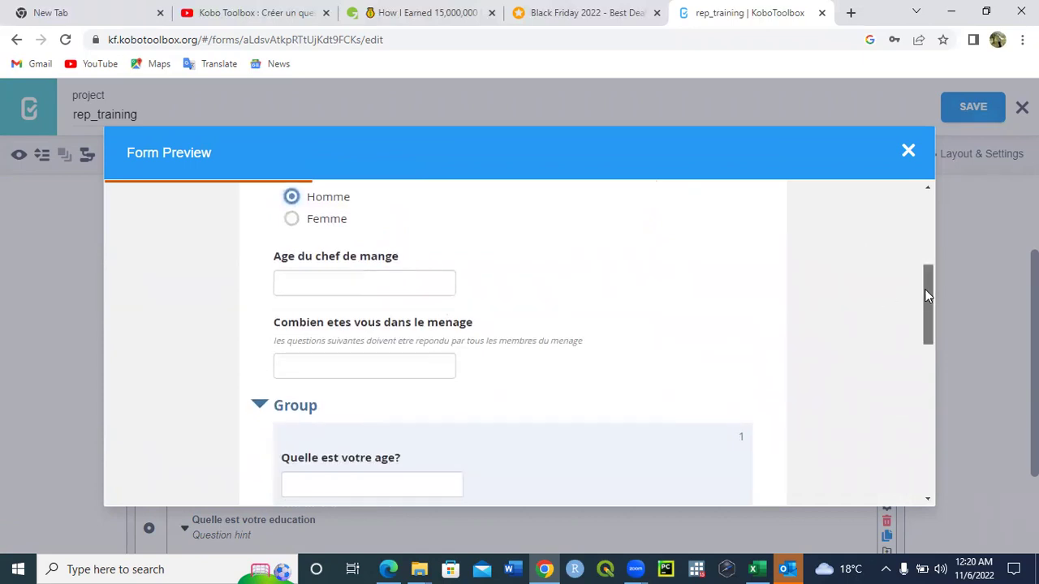
left_click_drag(925, 289, 938, 394)
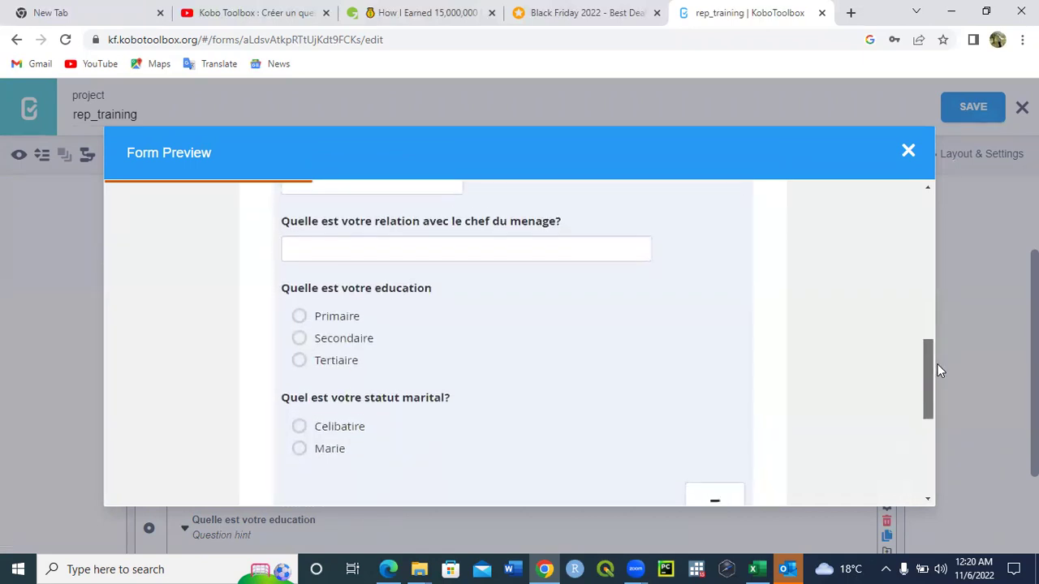
left_click_drag(934, 319, 936, 330)
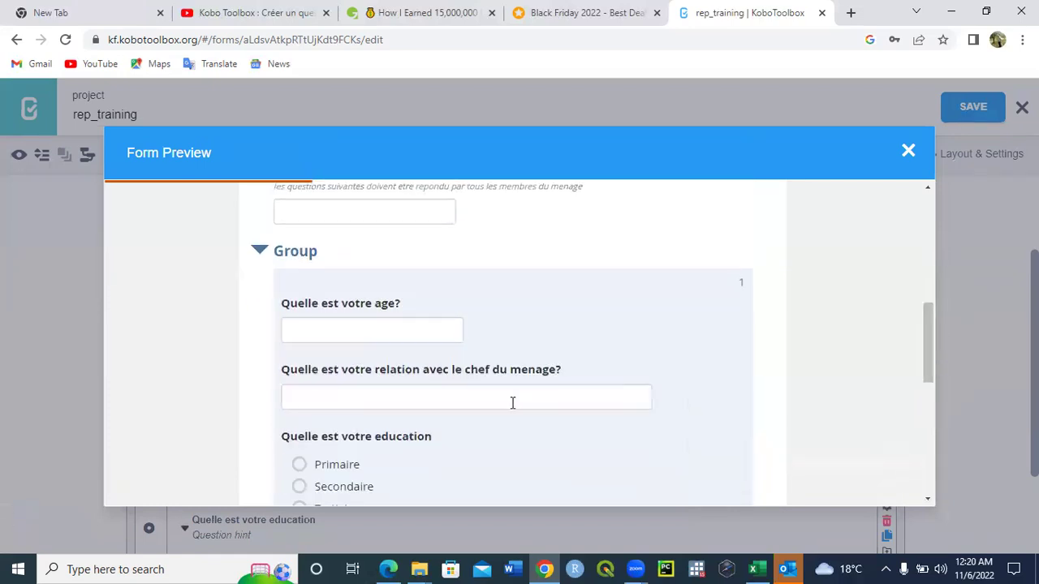
- Answer the first member as age 23, relation 'brother', Secondaire education, Celibataire status
left_click(425, 336)
type("23")
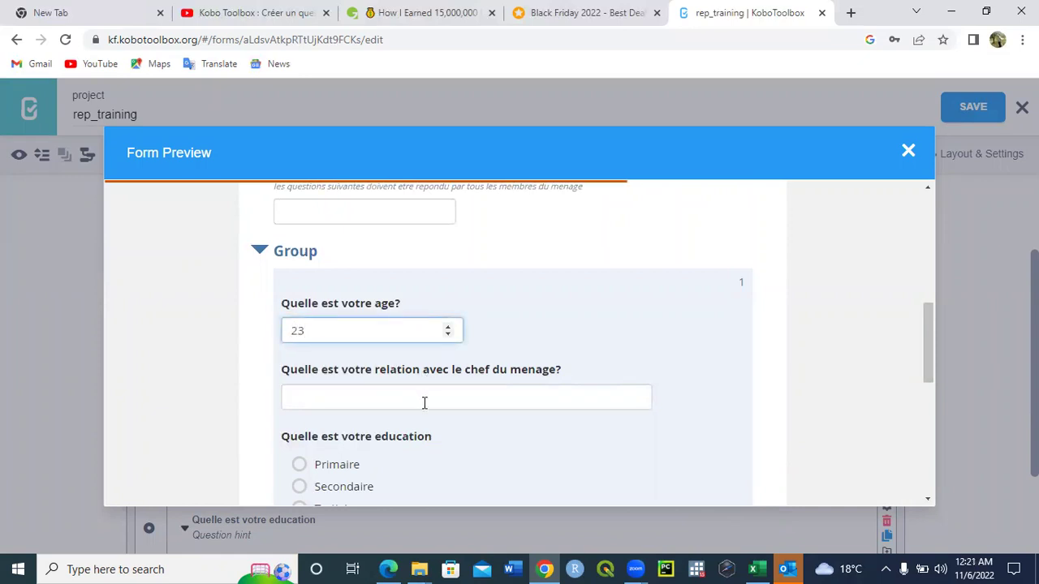
left_click(423, 402)
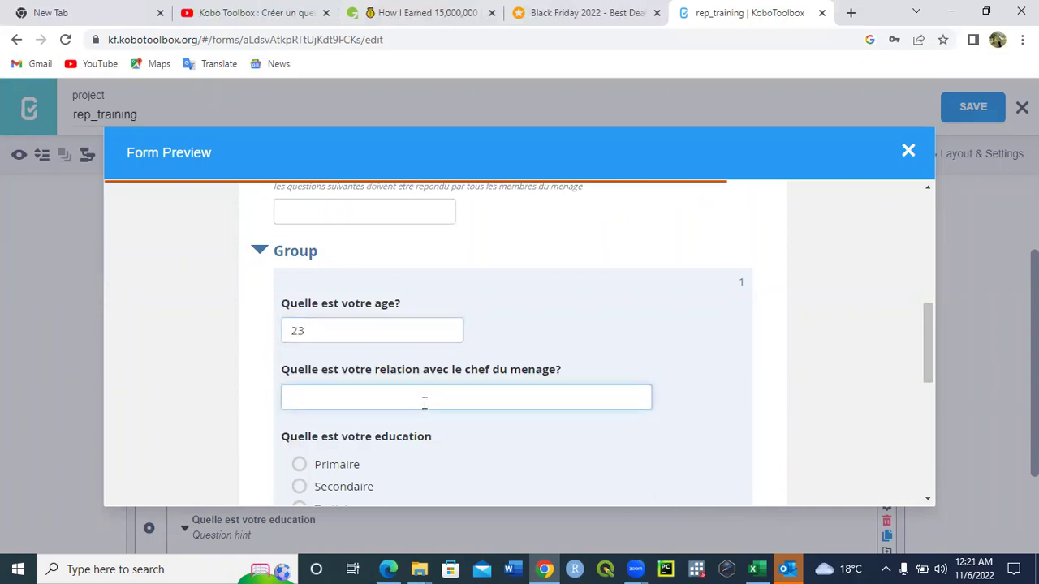
type("bro")
type("ther")
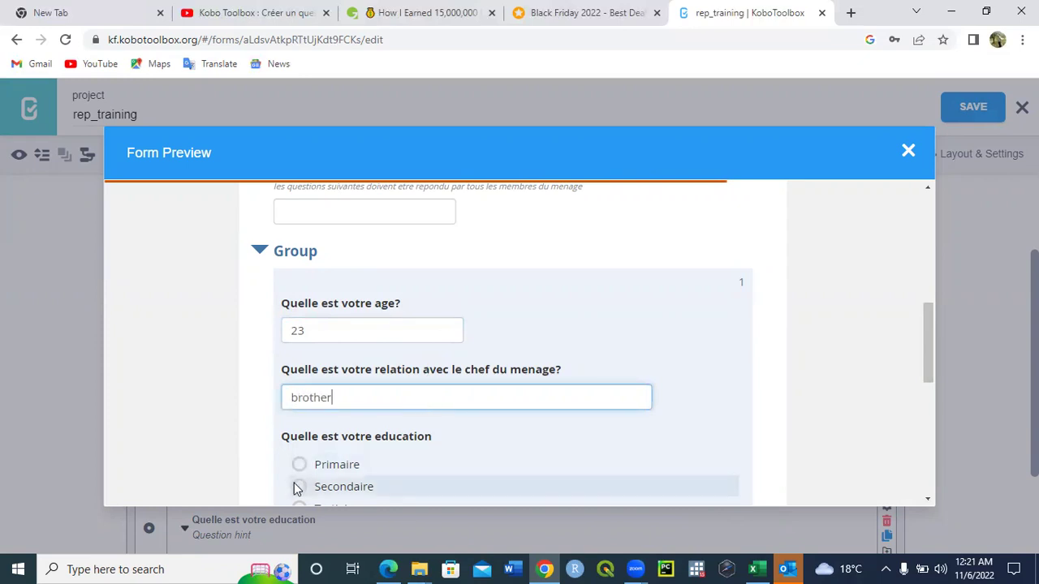
left_click(300, 484)
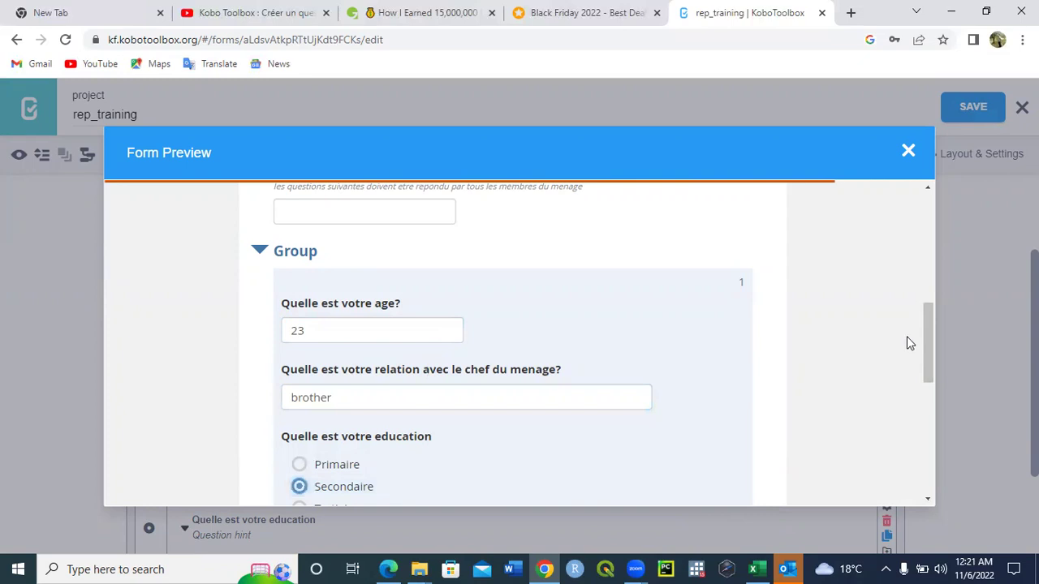
left_click_drag(922, 335, 924, 384)
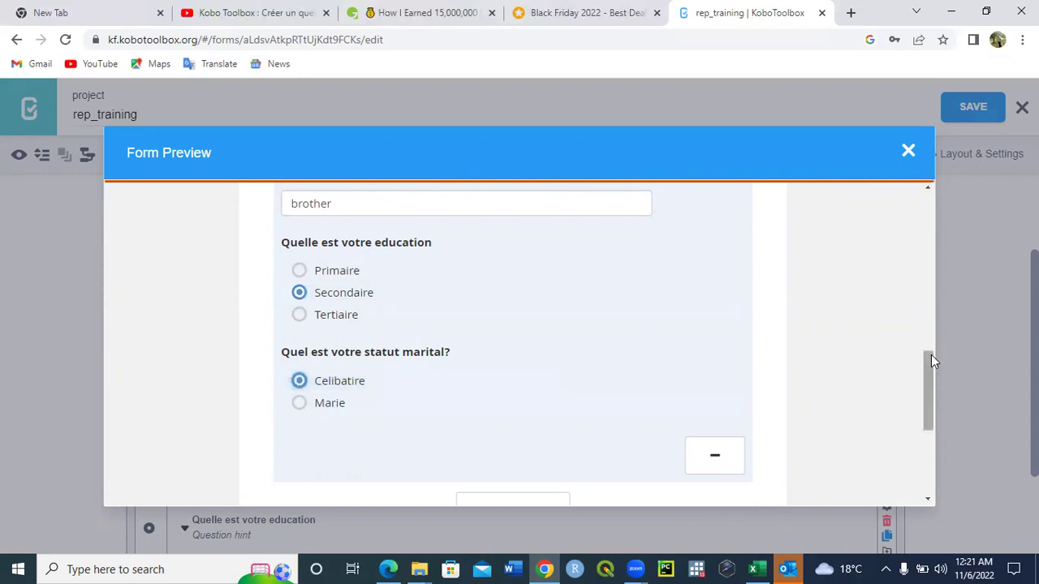
left_click_drag(931, 355, 929, 391)
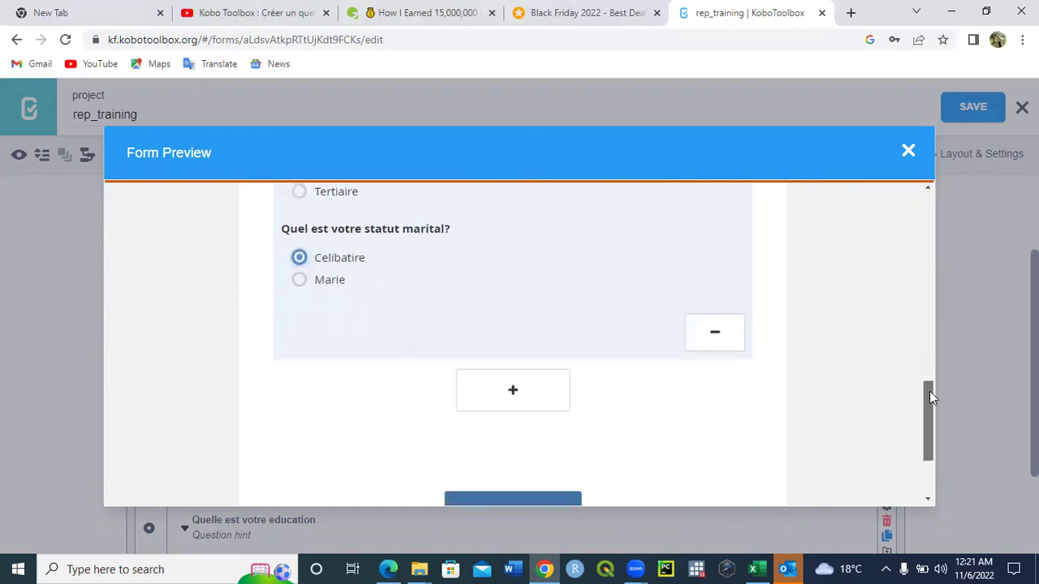
- Add blank second and third household-member repeats, then scroll back up
left_click(513, 392)
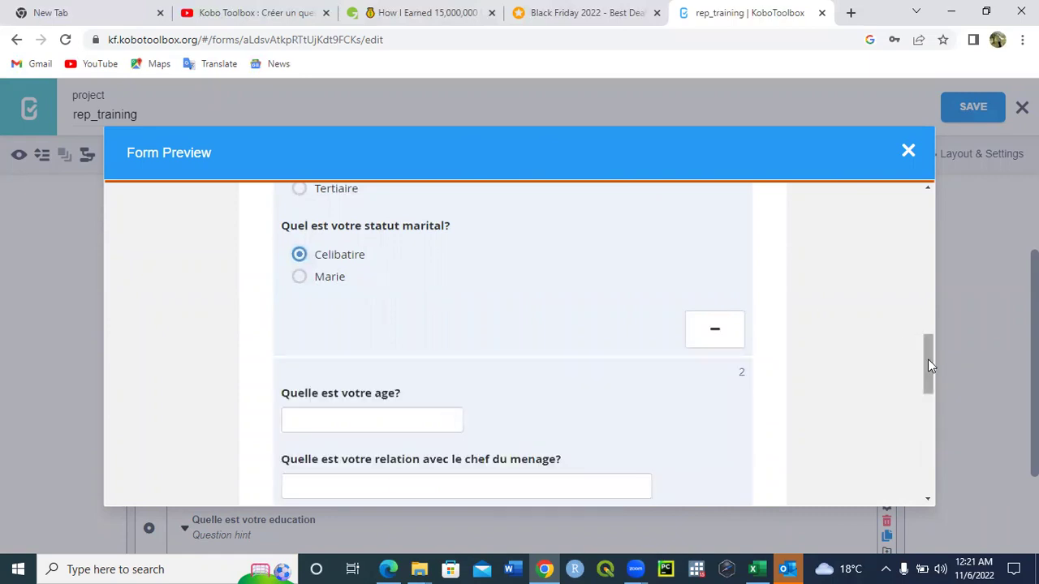
left_click_drag(928, 358, 931, 421)
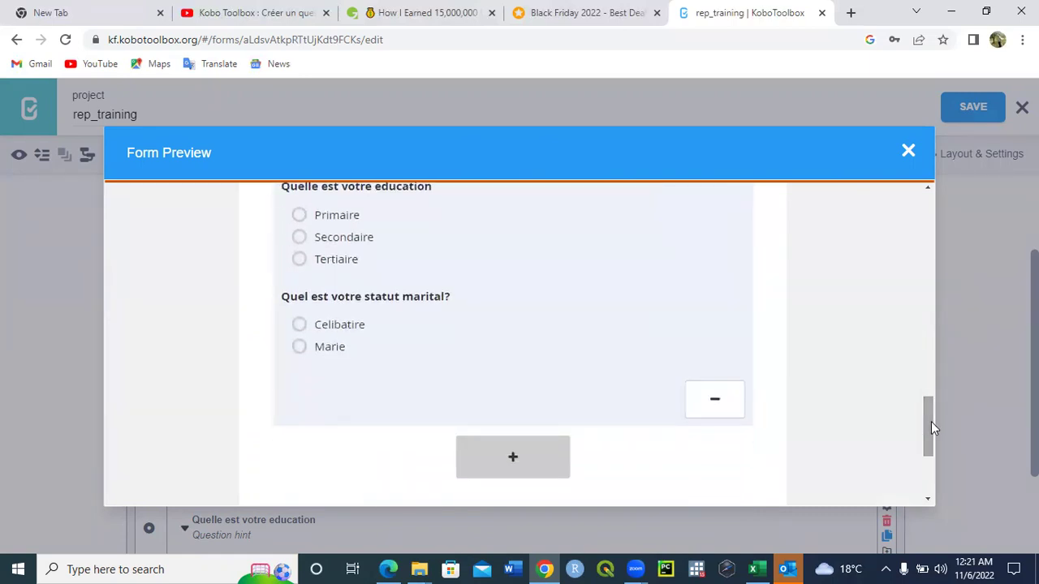
left_click(532, 466)
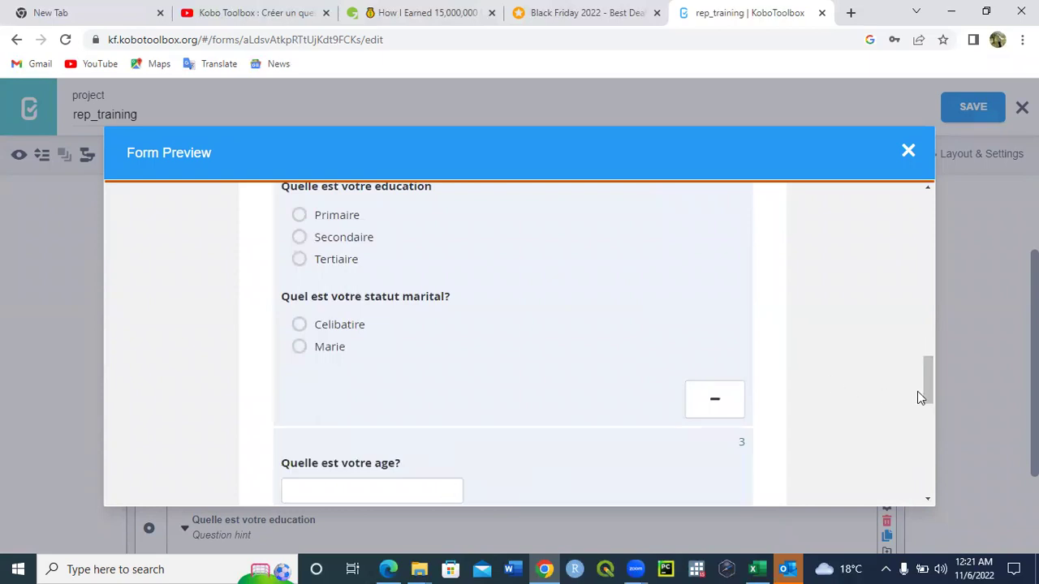
left_click_drag(930, 452, 929, 268)
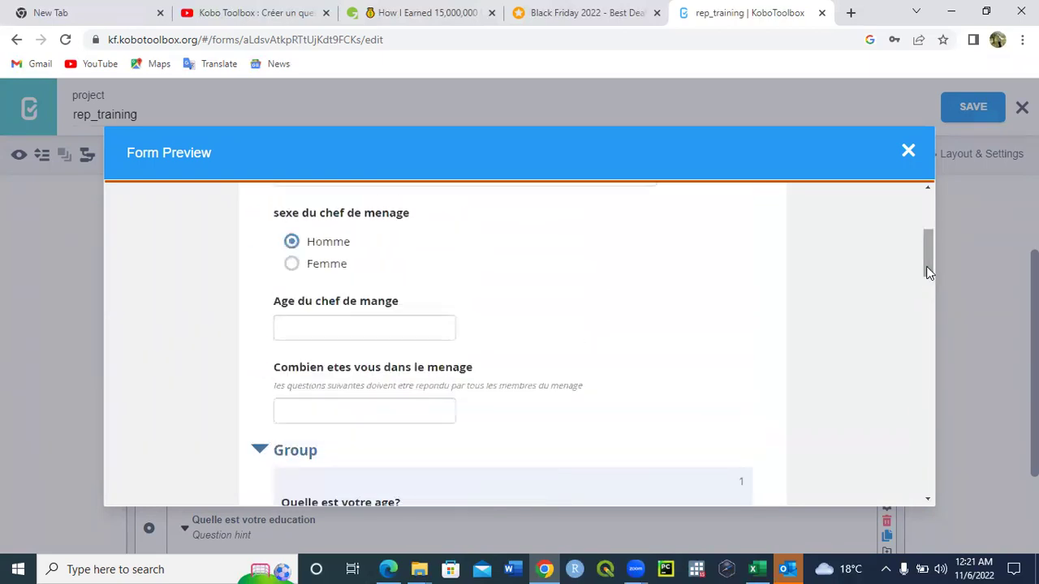